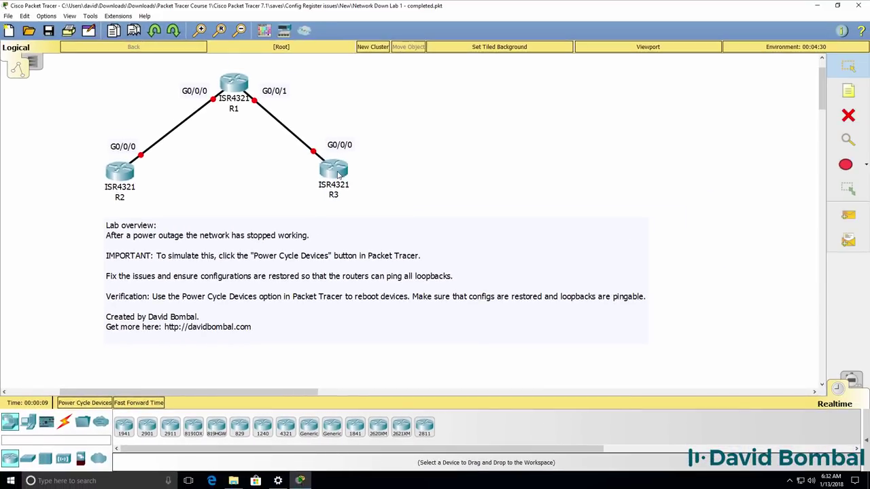
Open R3's console output and widen the window so the boot text fits
left_click(417, 153)
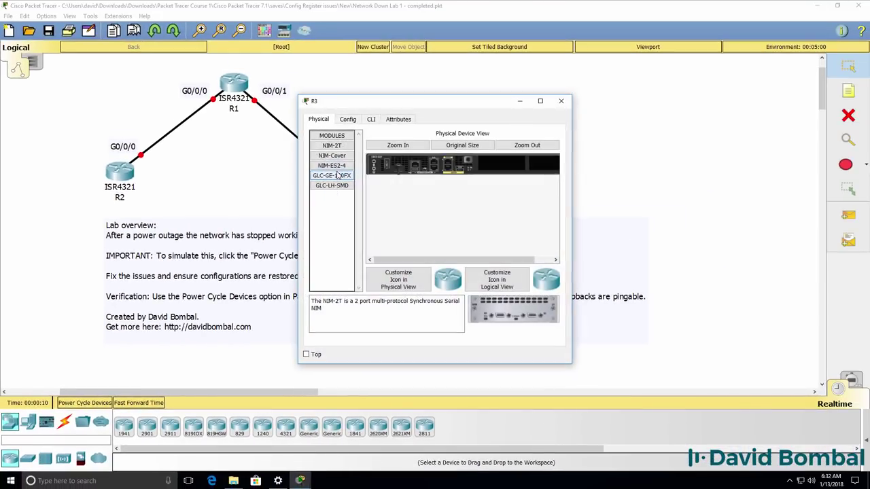
left_click(371, 119)
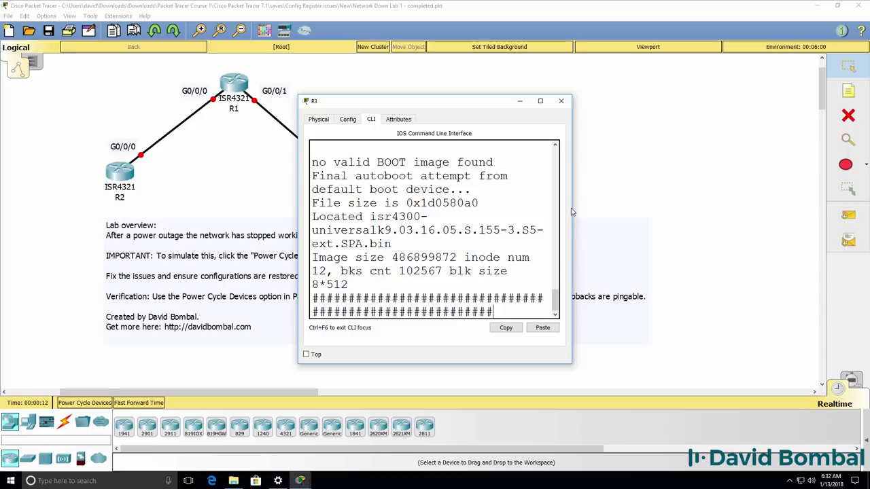
left_click_drag(573, 212, 846, 212)
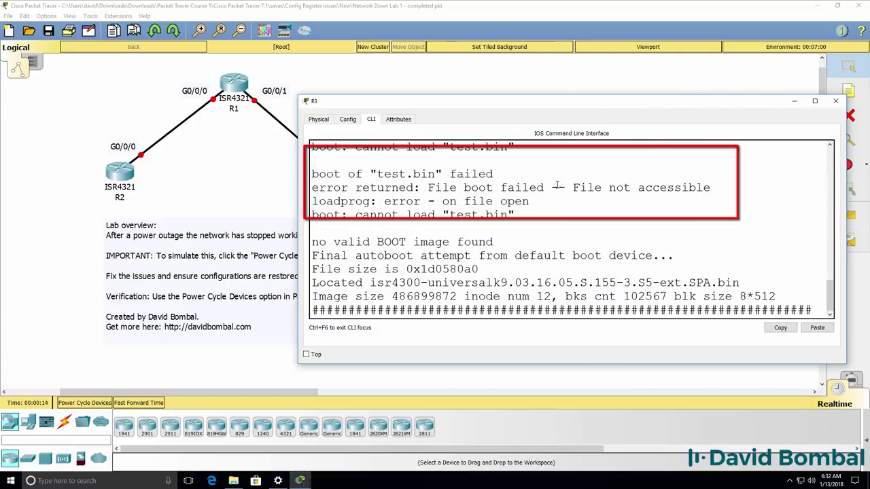
Highlight the test.bin boot failure block and its 'File not accessible' error message
left_click_drag(476, 311, 239, 183)
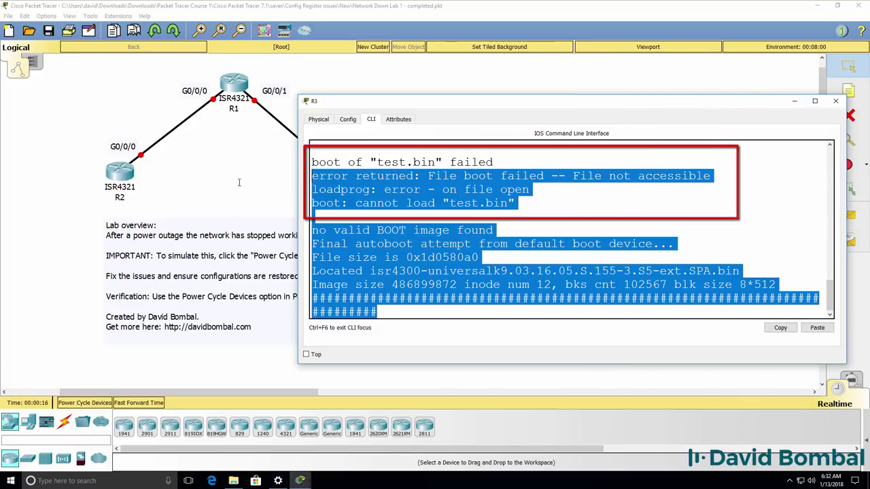
left_click(568, 210)
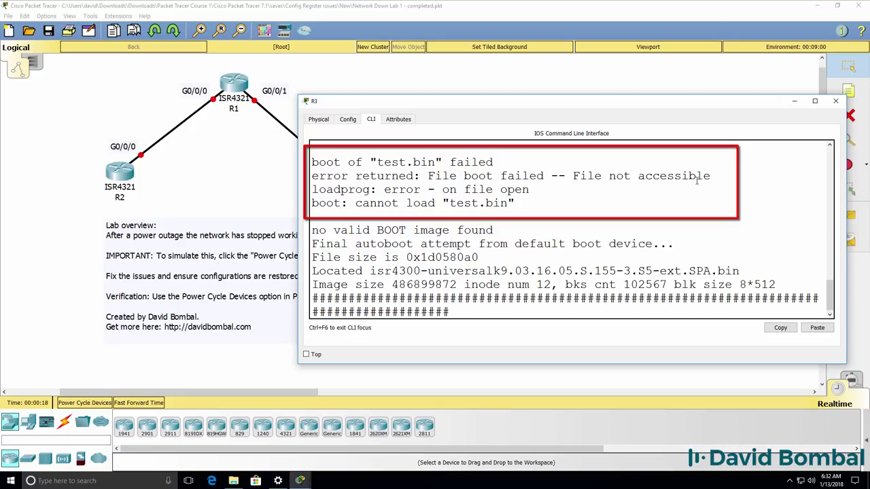
left_click_drag(469, 311, 311, 175)
left_click(544, 204)
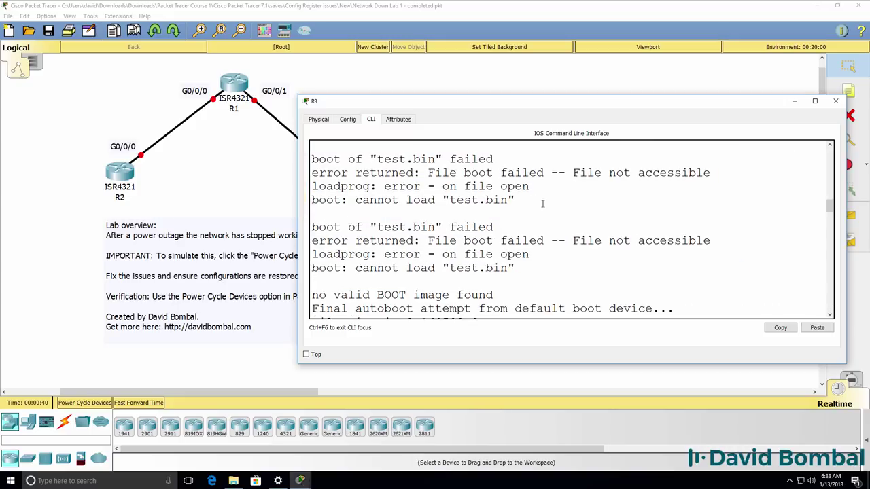
left_click_drag(312, 224, 516, 268)
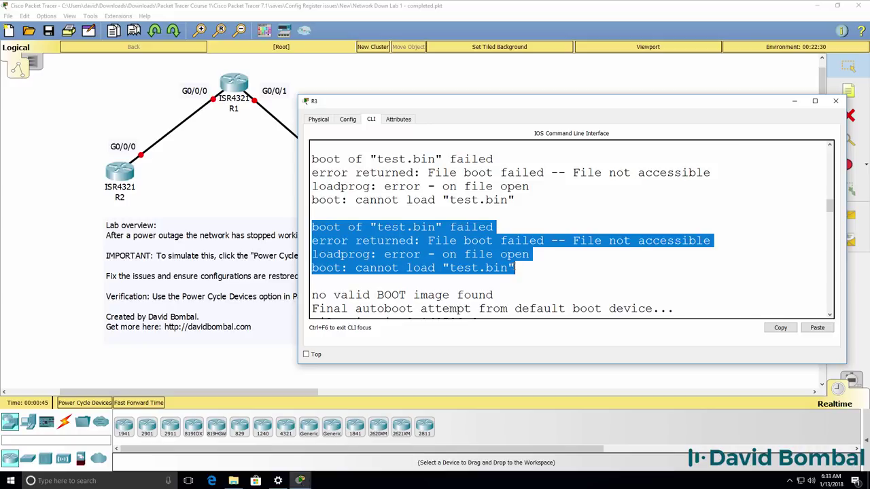
left_click(449, 244)
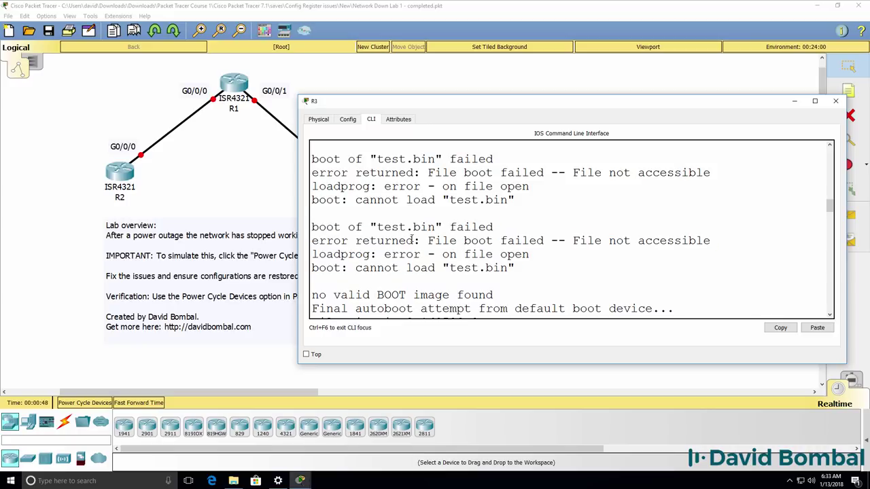
left_click_drag(412, 239, 302, 241)
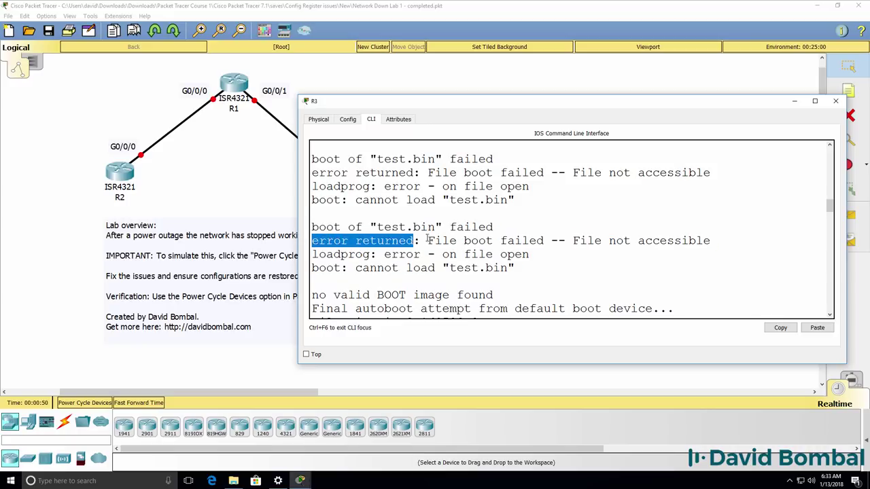
left_click_drag(427, 240, 724, 244)
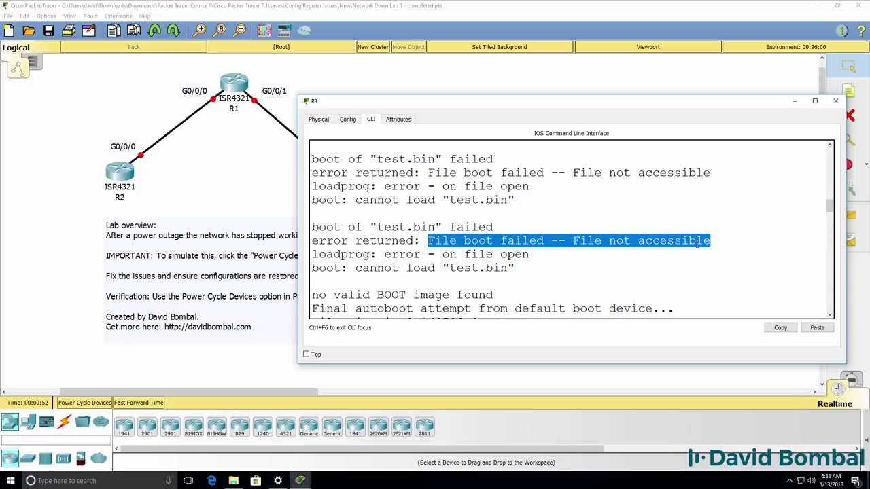
Highlight the loadprog file-open error, the cannot-load test.bin line, and 'no valid BOOT image found'
left_click_drag(532, 255, 306, 256)
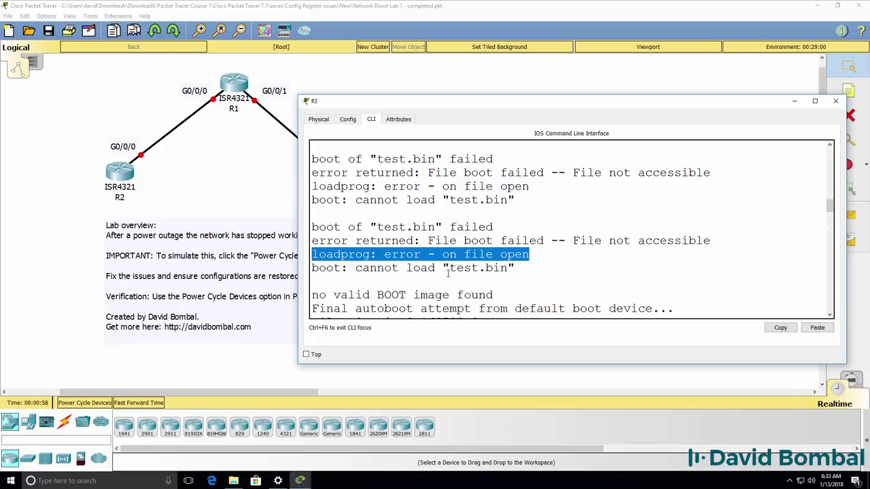
left_click_drag(523, 268, 310, 269)
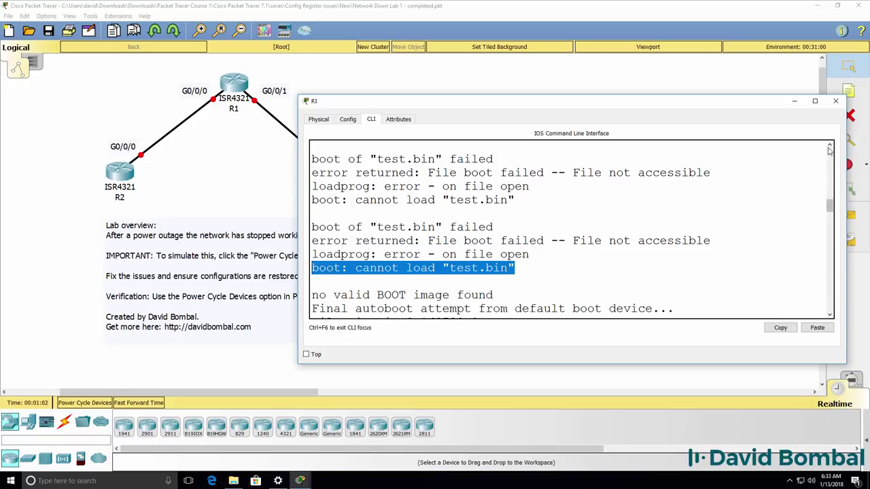
left_click(829, 148)
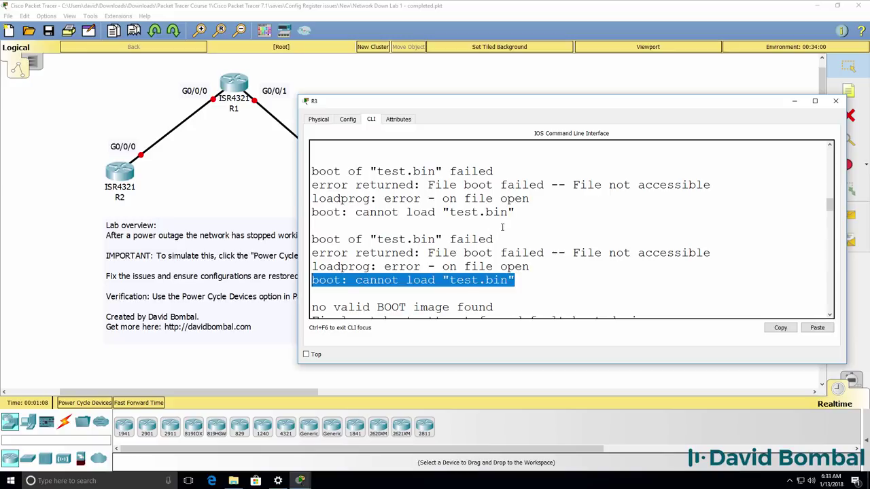
left_click(510, 281)
left_click_drag(515, 281, 311, 171)
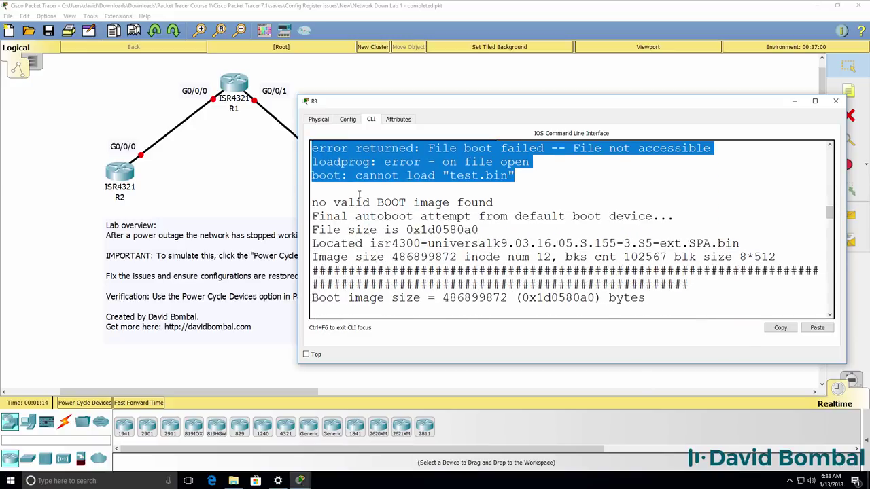
left_click(315, 203)
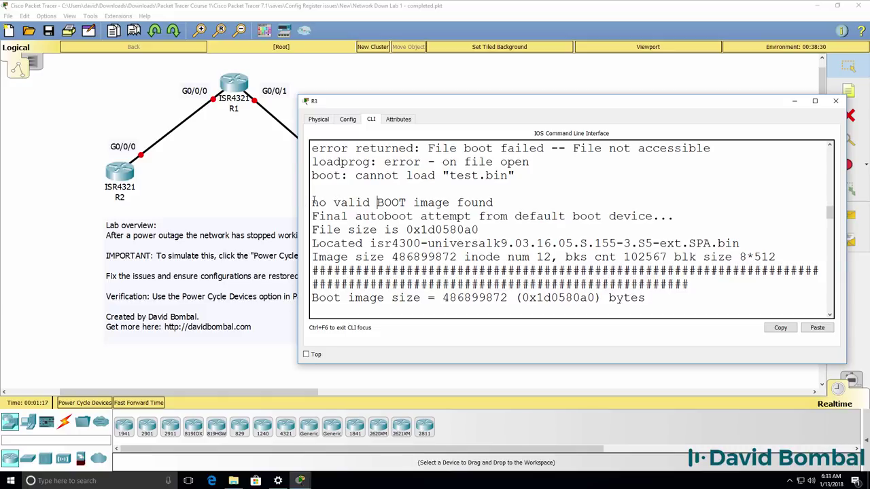
left_click_drag(313, 200, 688, 222)
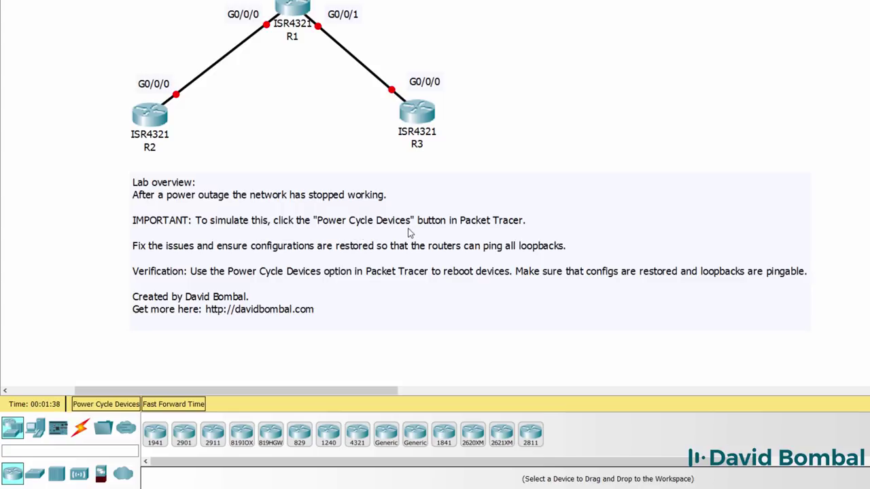
Power-cycle all devices, confirm the network reset, and bring up router R2's device window
left_click(117, 407)
left_click(584, 218)
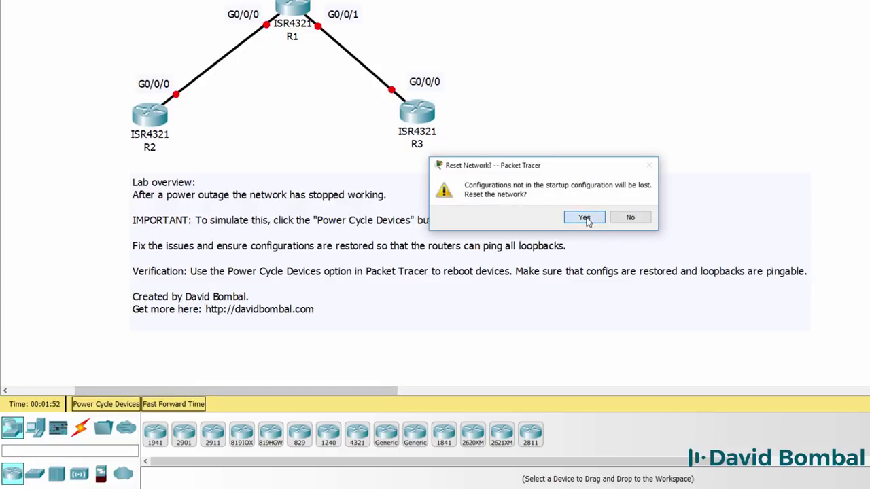
left_click(150, 115)
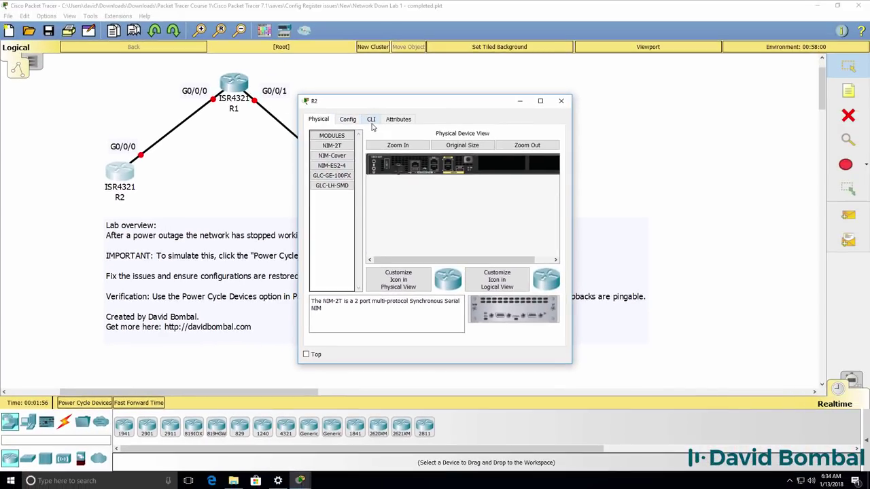
Show R2's console stuck at the rommon 1 > prompt and R1's booting console, both widened
left_click(371, 121)
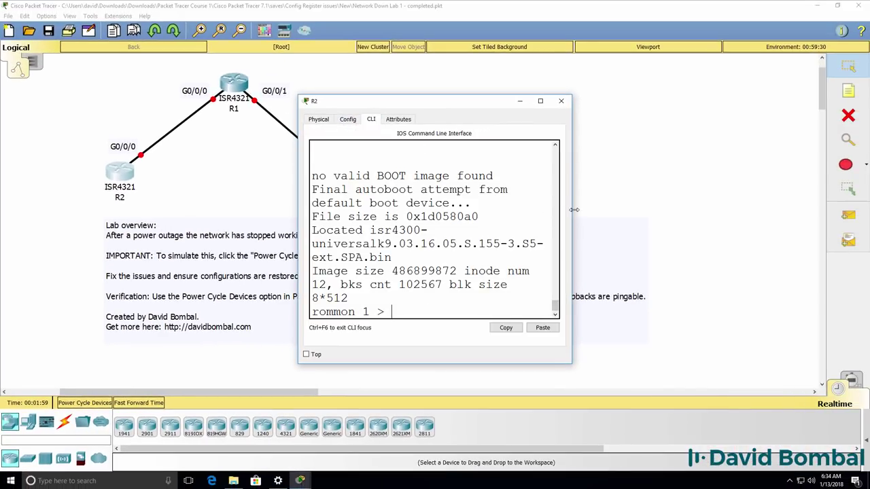
left_click_drag(571, 213, 866, 215)
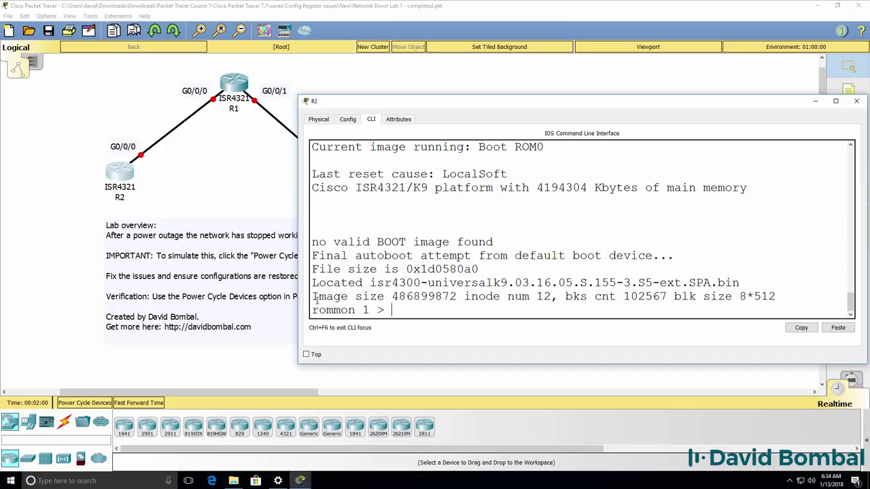
left_click_drag(399, 309, 293, 311)
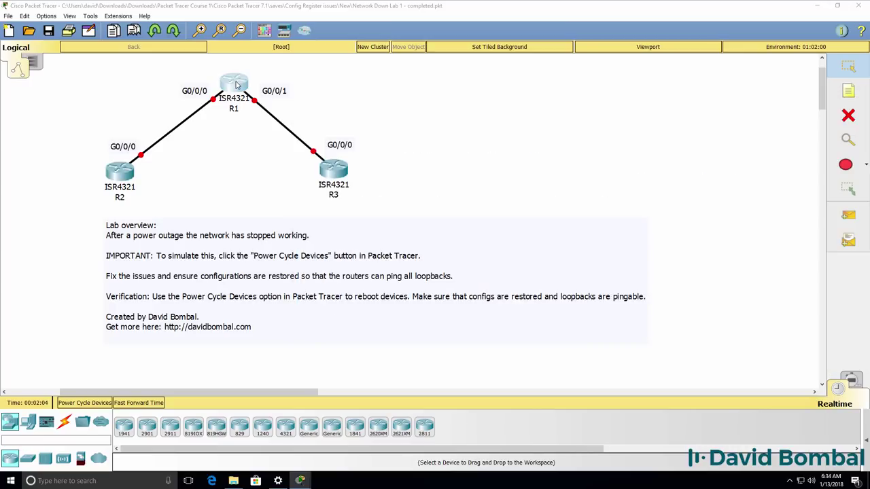
left_click(237, 83)
left_click(371, 119)
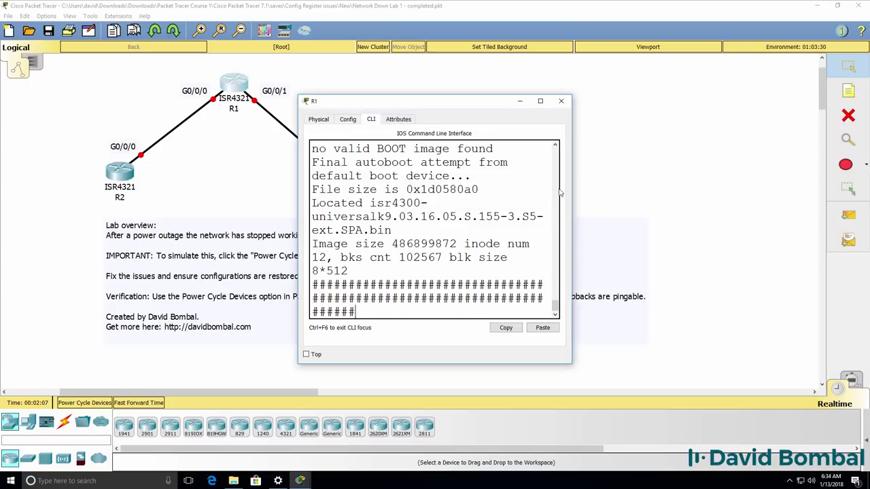
left_click_drag(572, 209, 860, 225)
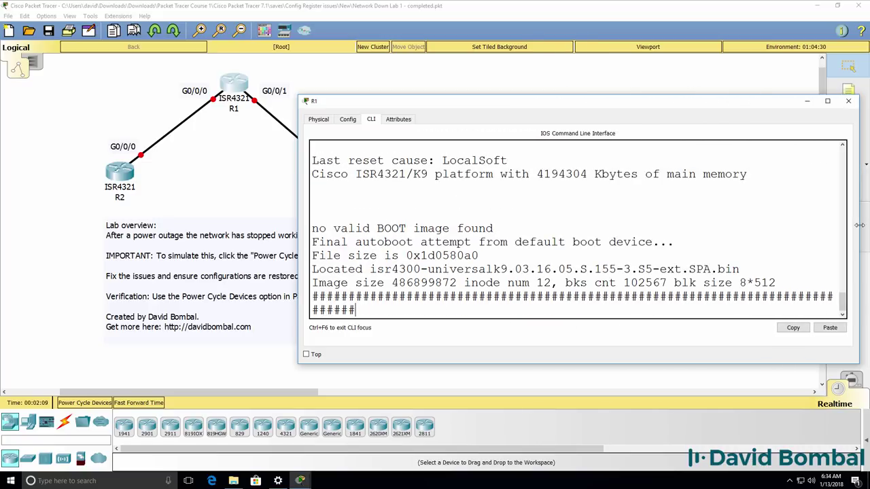
left_click_drag(591, 106, 575, 198)
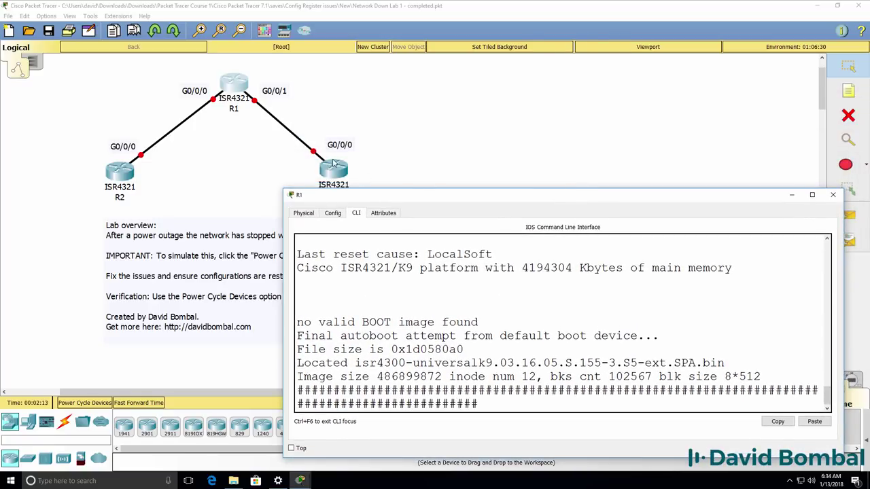
Show R3's widened console with its failed test.bin boot messages, moved down to reveal R3
left_click(334, 167)
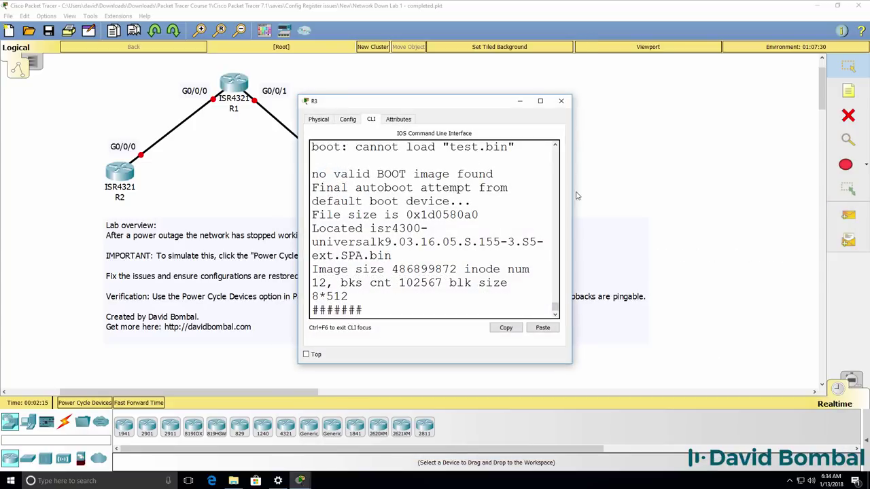
left_click_drag(572, 188, 826, 211)
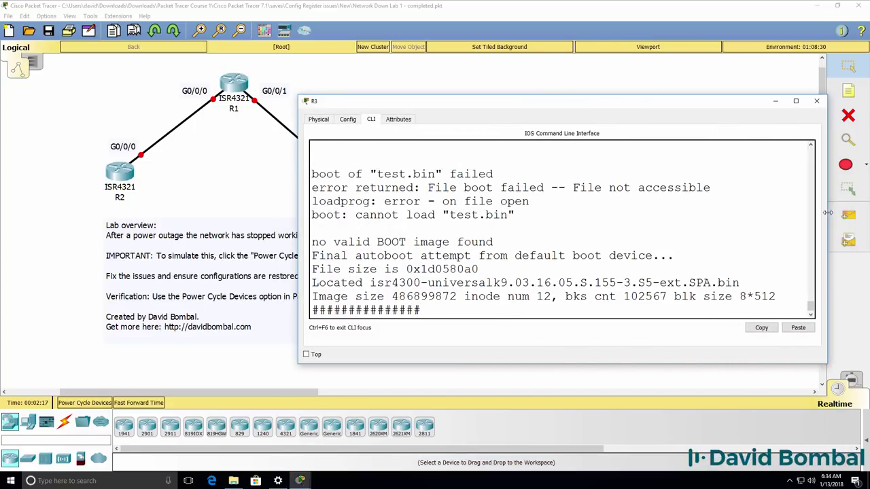
left_click_drag(317, 215, 295, 216)
left_click(505, 223)
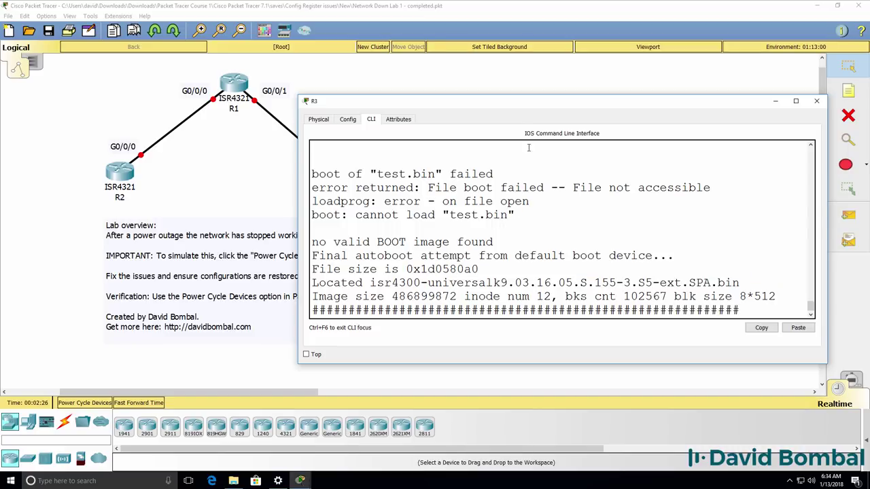
left_click_drag(524, 107, 546, 184)
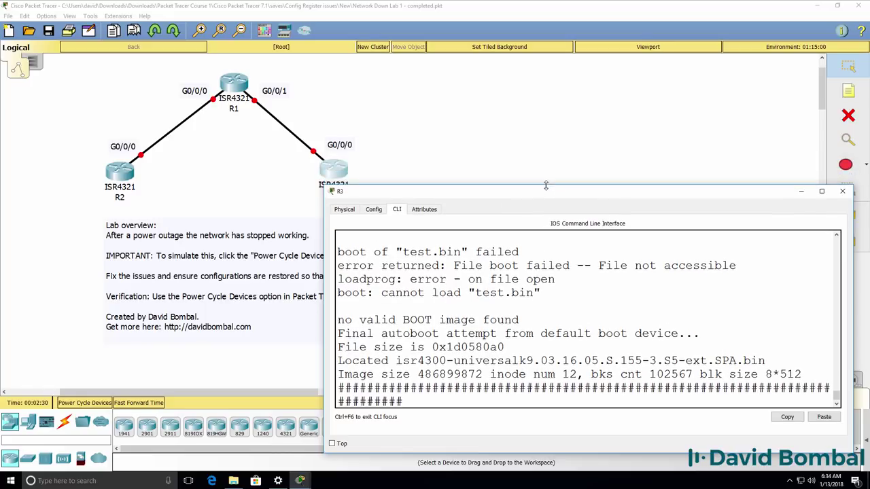
Arrange R2's and R3's consoles side by side and get a fresh R3> prompt
mouse_move(299, 481)
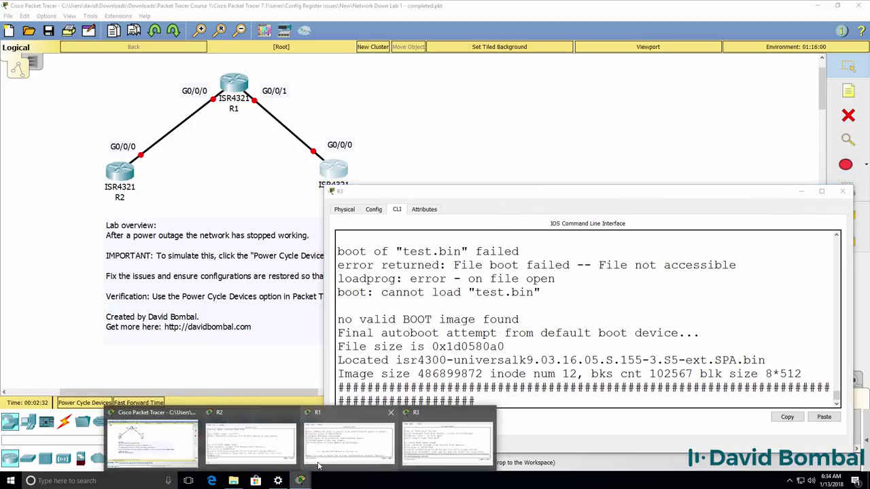
left_click(277, 451)
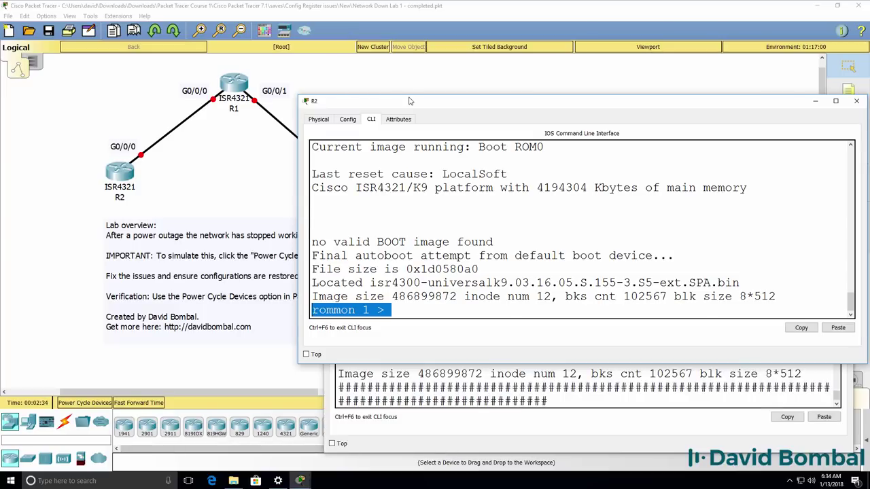
left_click_drag(409, 102, 116, 206)
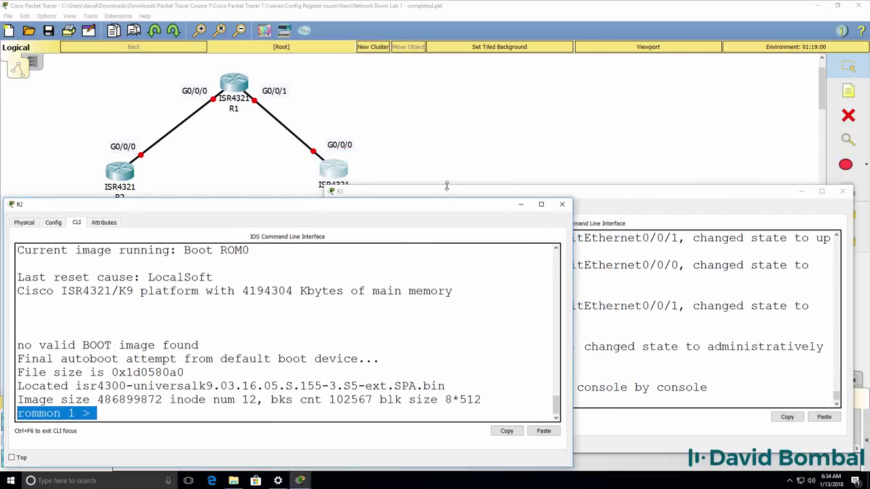
left_click_drag(447, 185, 447, 200)
left_click(234, 197)
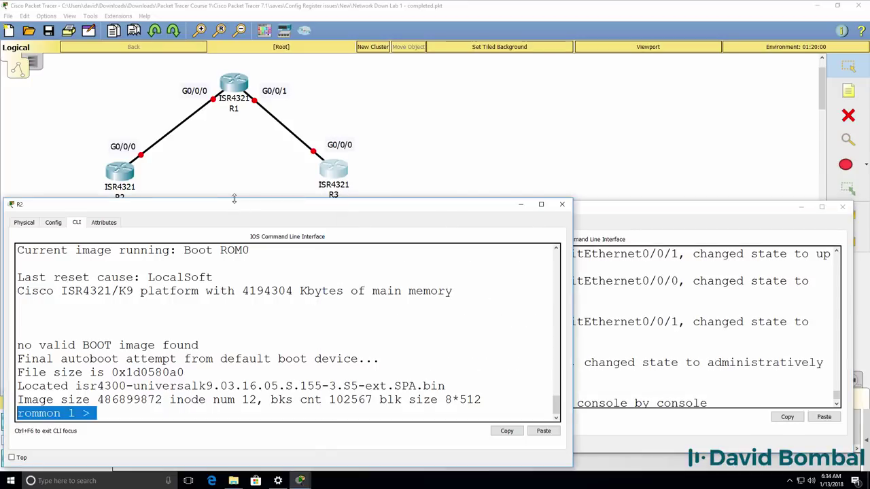
left_click_drag(234, 208, 231, 218)
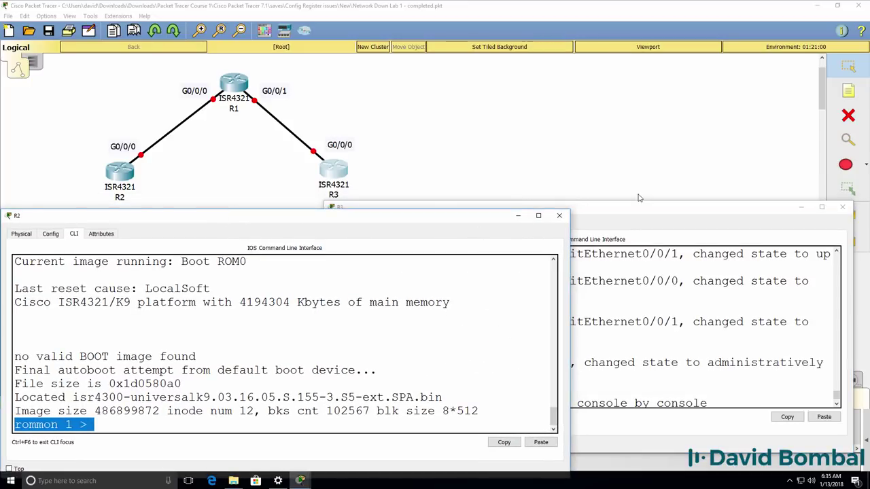
left_click_drag(632, 219, 647, 229)
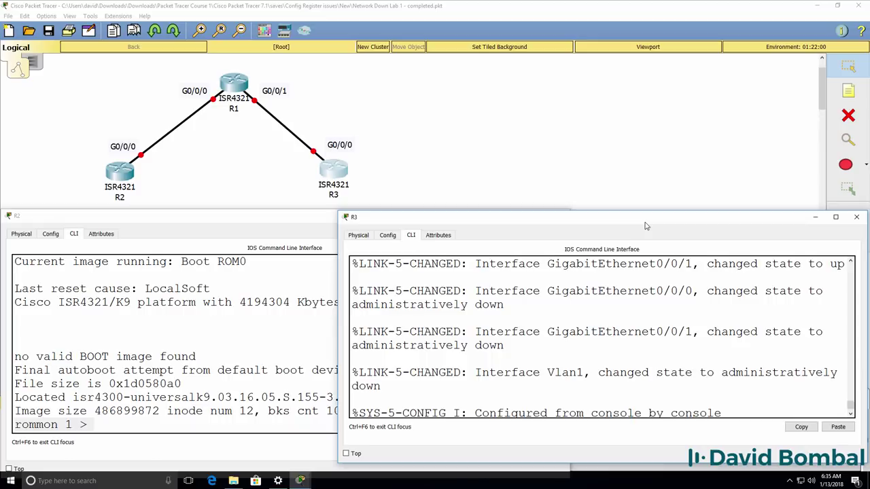
key("Return")
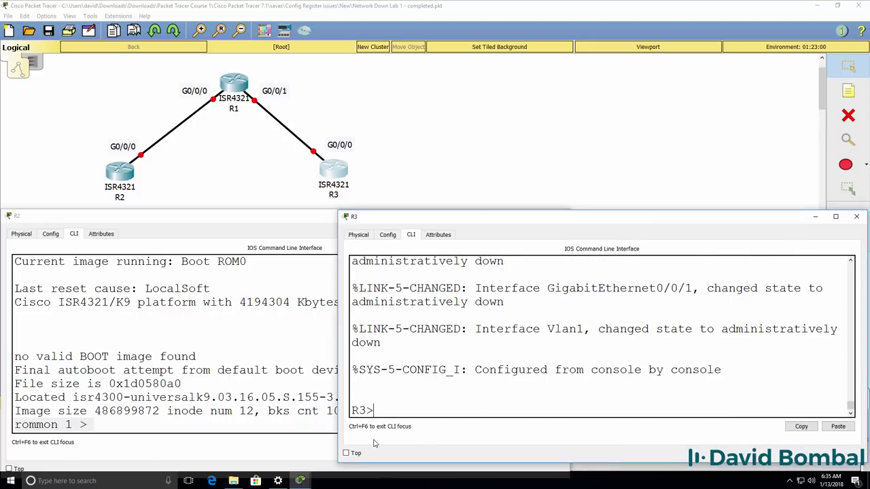
Bring R1's console forward, reposition it, and highlight its initial configuration dialog prompt
mouse_move(300, 481)
left_click(343, 442)
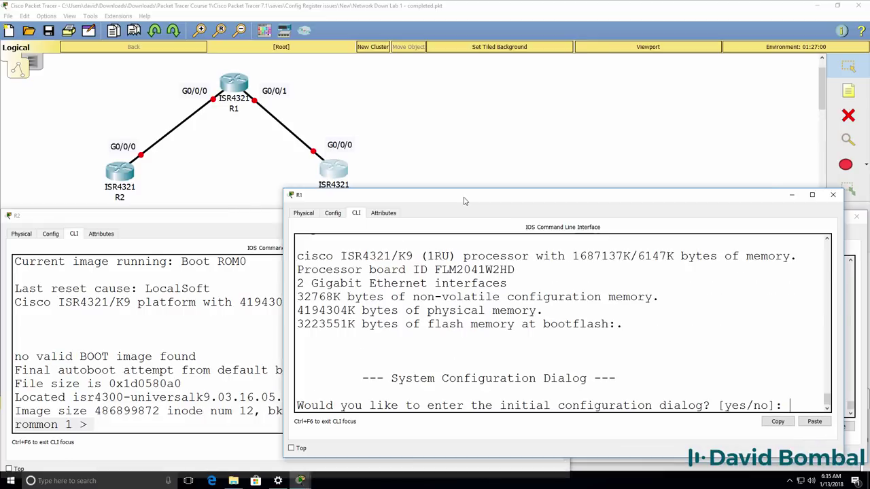
left_click_drag(465, 201, 357, 227)
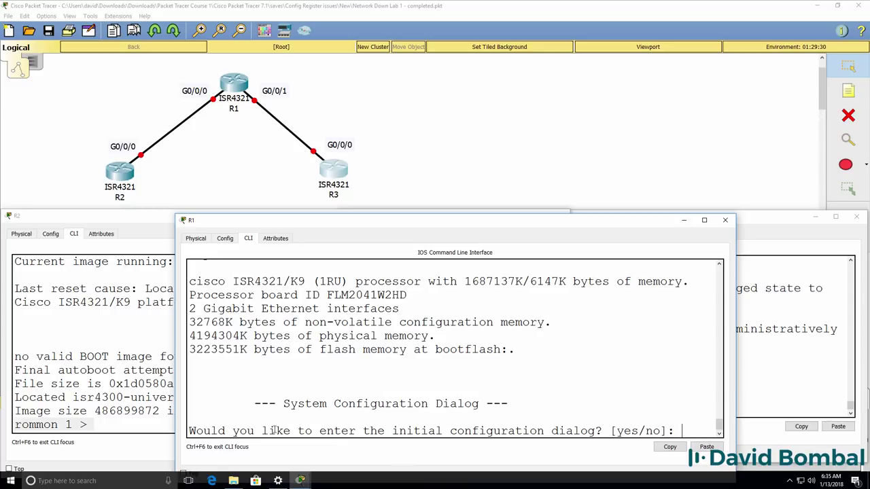
left_click_drag(218, 404, 698, 434)
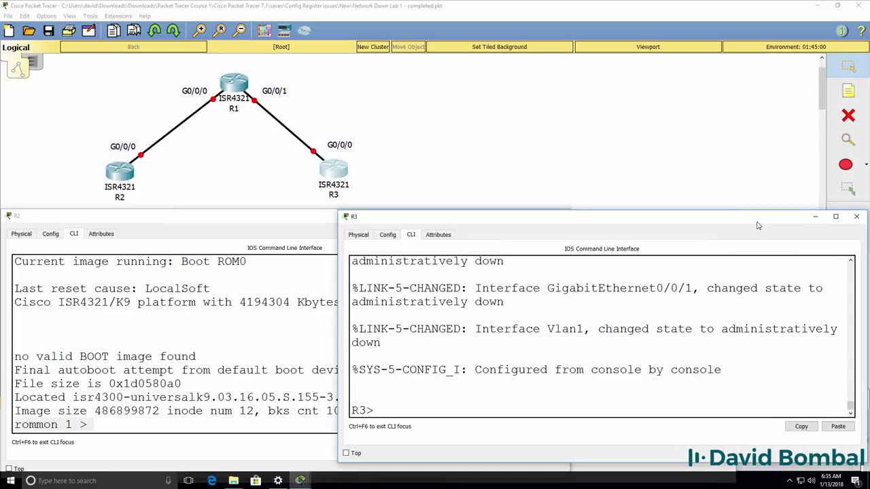
Run en and sh ip int brief on R3, highlighting both gigabit interfaces as unassigned
type("en")
key("Return")
type("sh ip int brief")
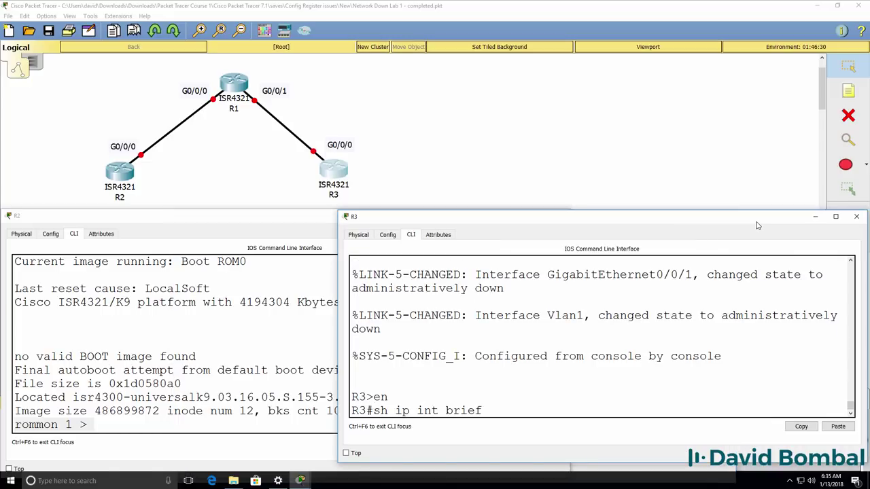
key("Return")
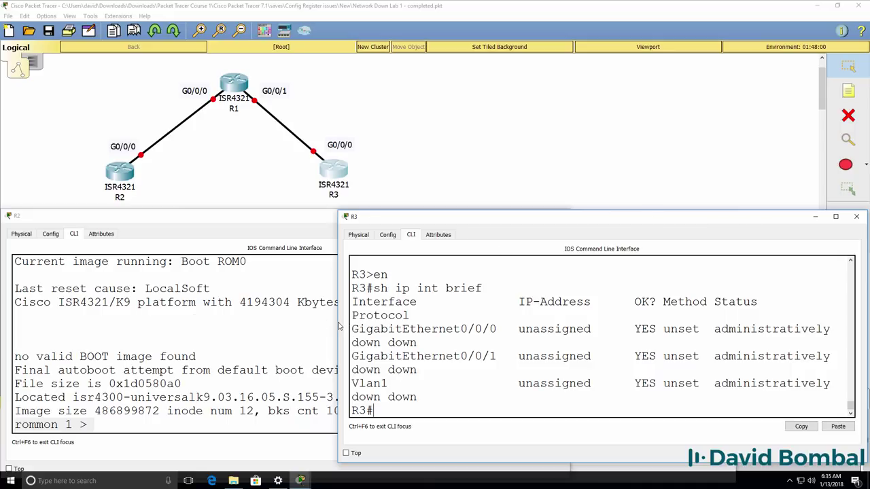
left_click_drag(338, 327, 248, 321)
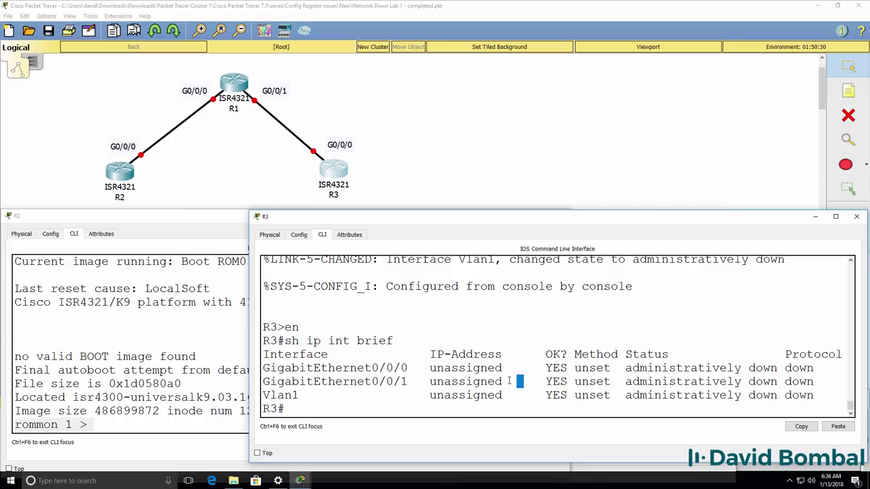
left_click_drag(523, 381, 398, 369)
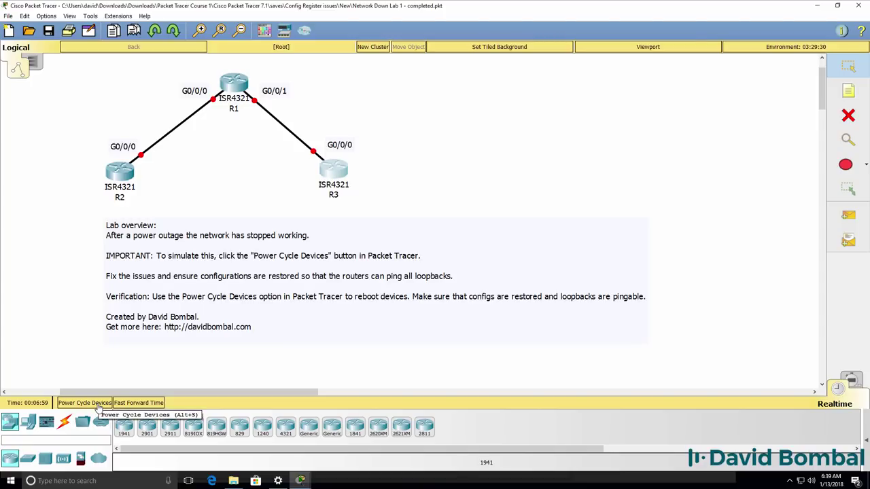
Power-cycle all three routers with the Power Cycle Devices button
left_click(99, 404)
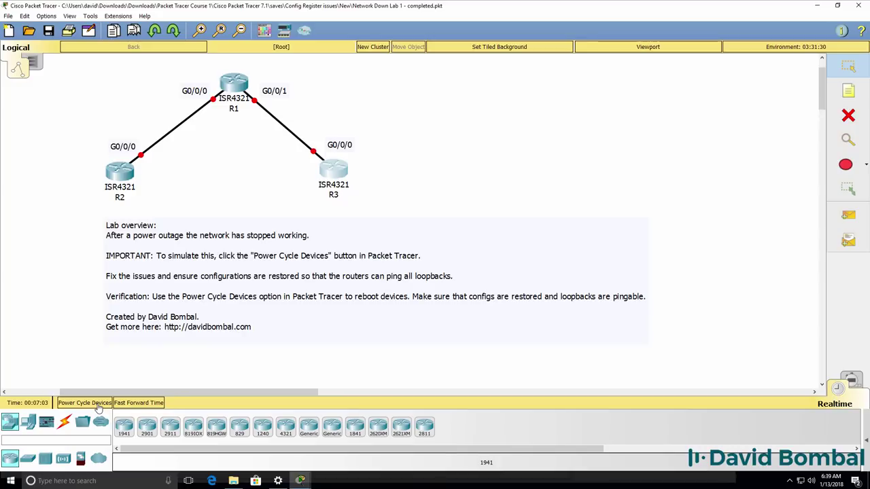